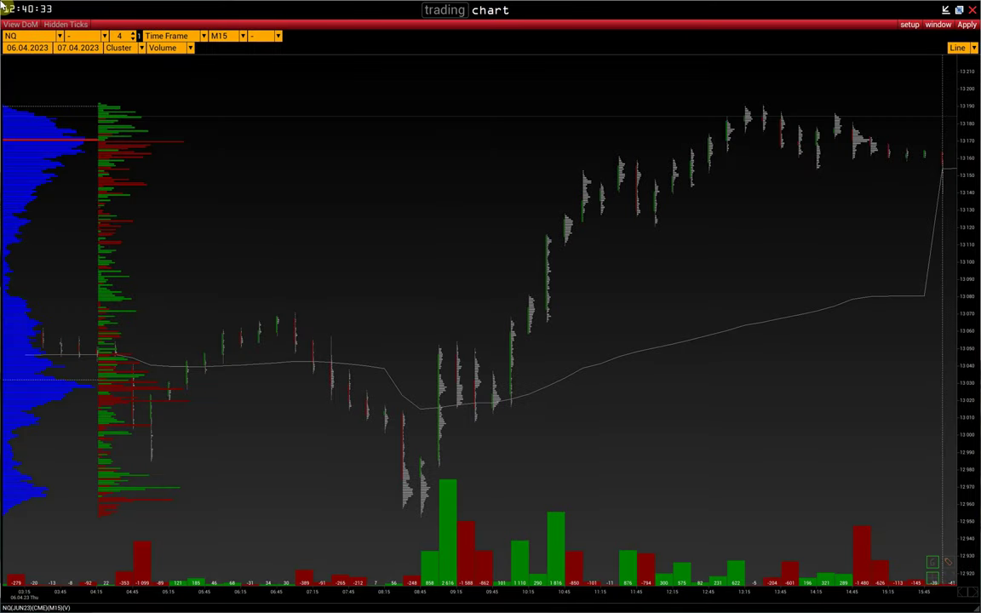
# - Open the chart's Volume Limit rules and set the new rule's value to 1000
pyautogui.click(909, 24)
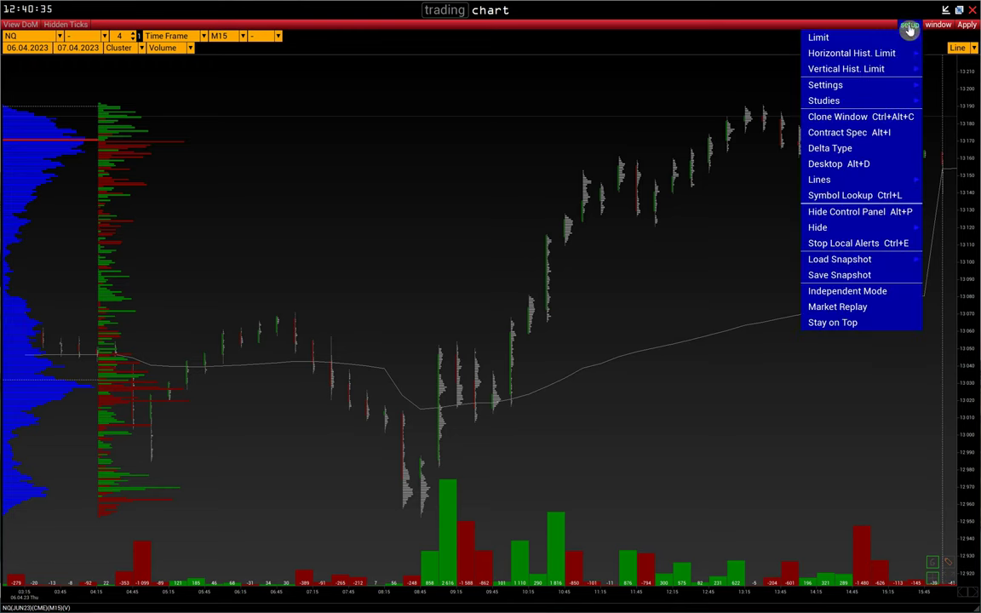
pyautogui.moveTo(881, 43)
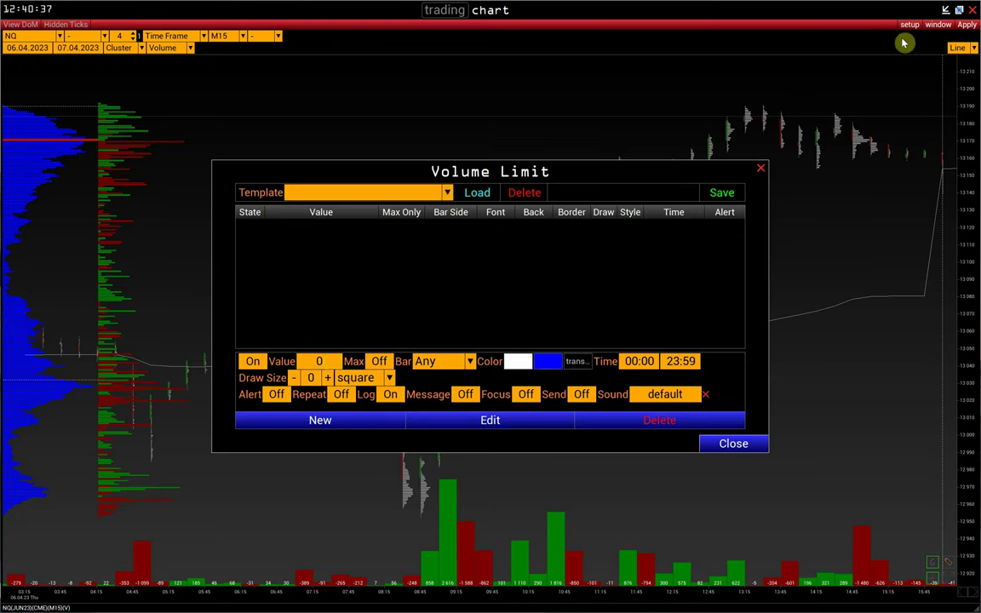
pyautogui.click(889, 38)
pyautogui.click(322, 361)
pyautogui.write('1000')
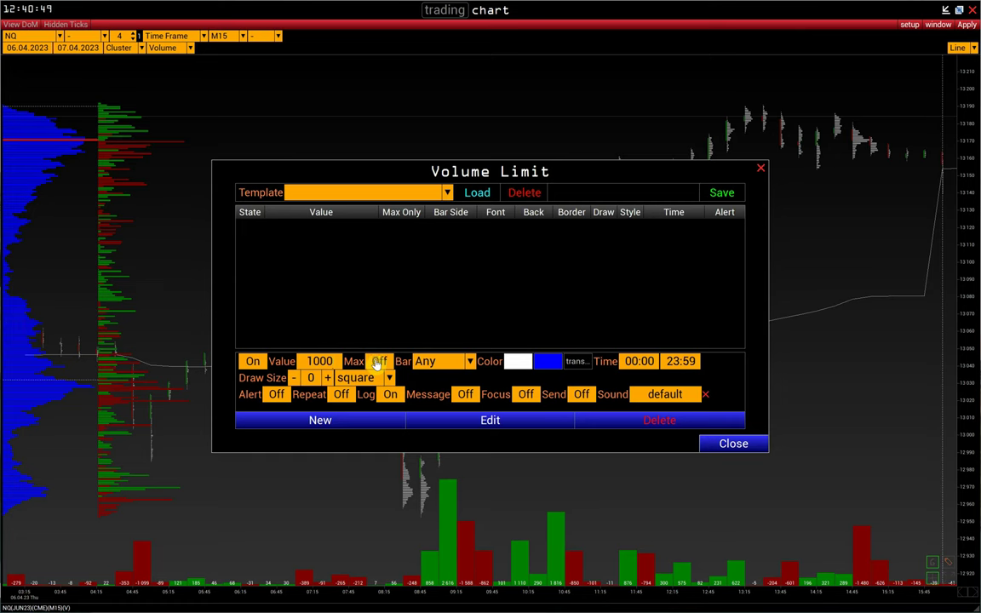
# - Keep bar side Any, set marker Draw Size 5 with square style, and move the dialog aside
pyautogui.click(428, 363)
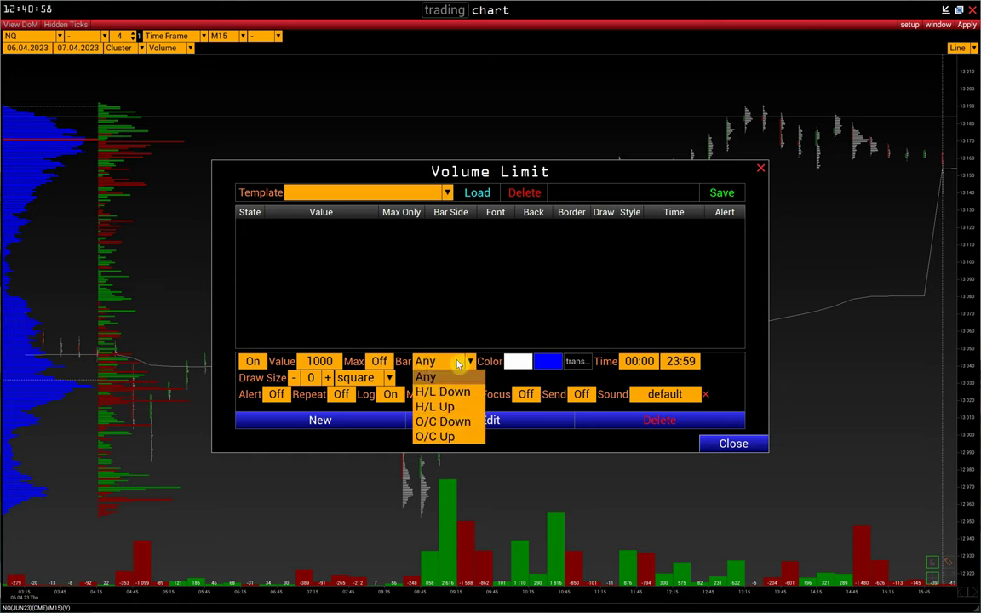
pyautogui.click(451, 318)
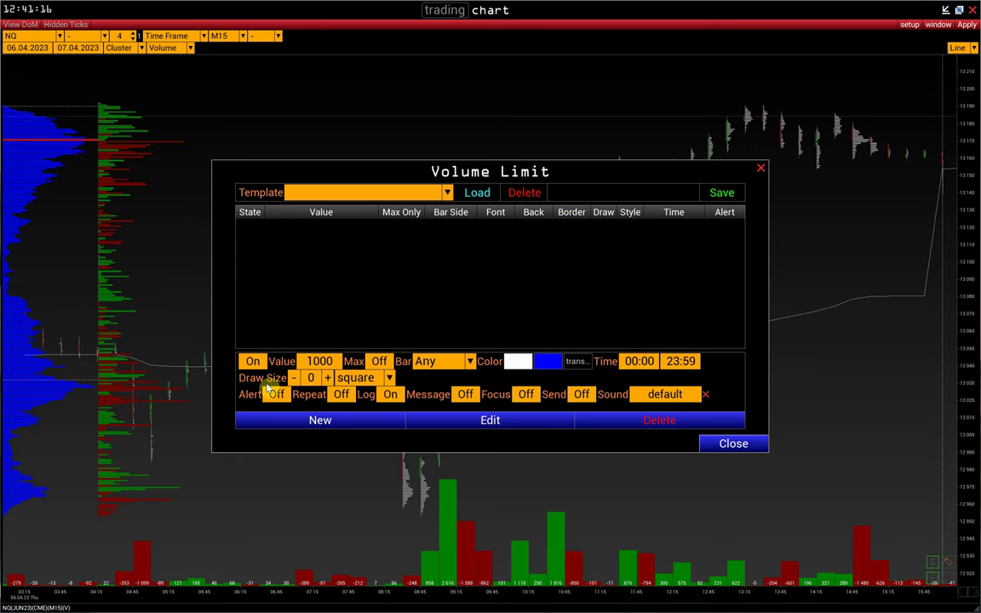
pyautogui.click(299, 380)
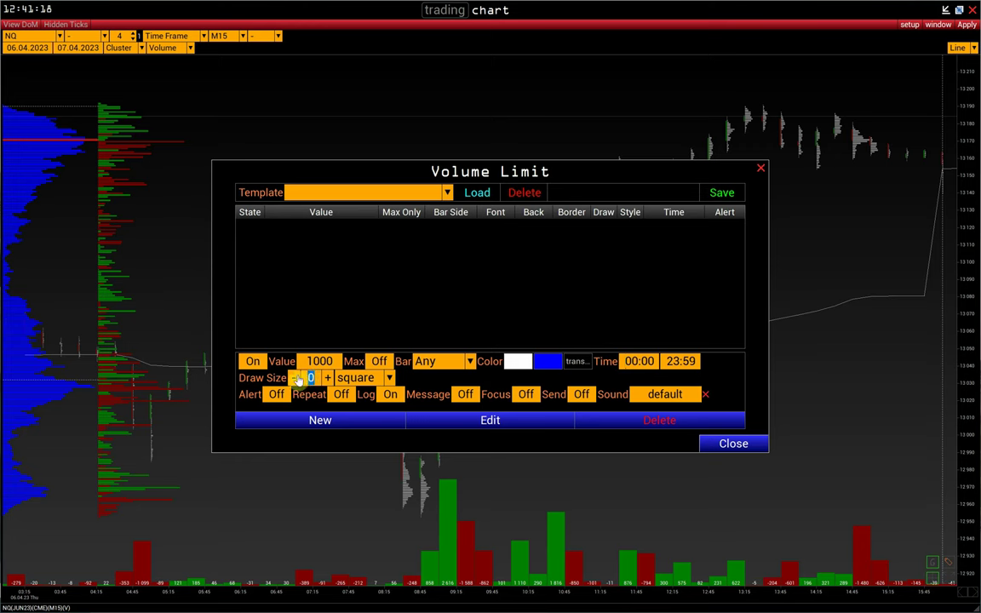
pyautogui.click(372, 380)
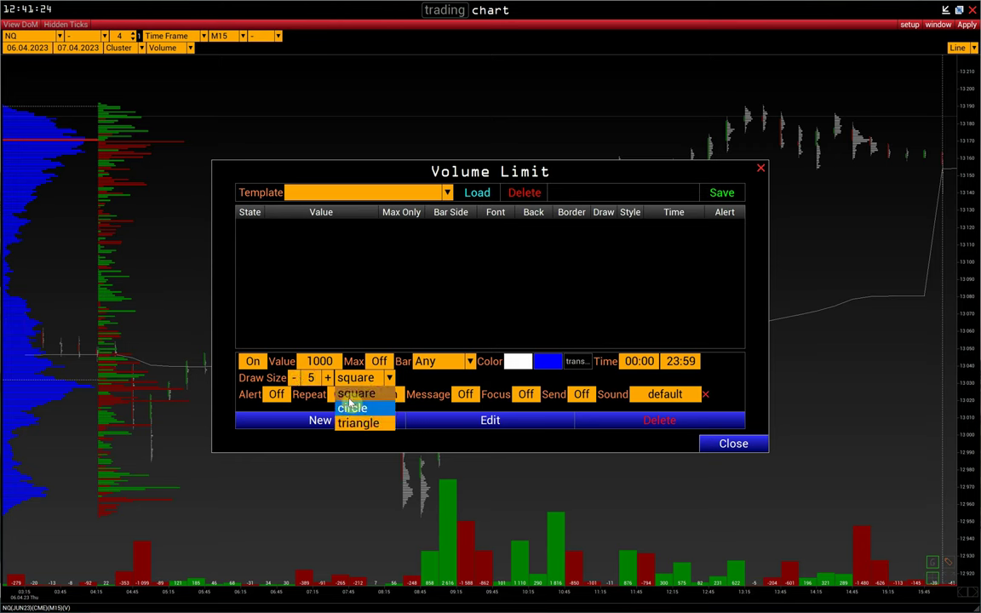
pyautogui.click(388, 288)
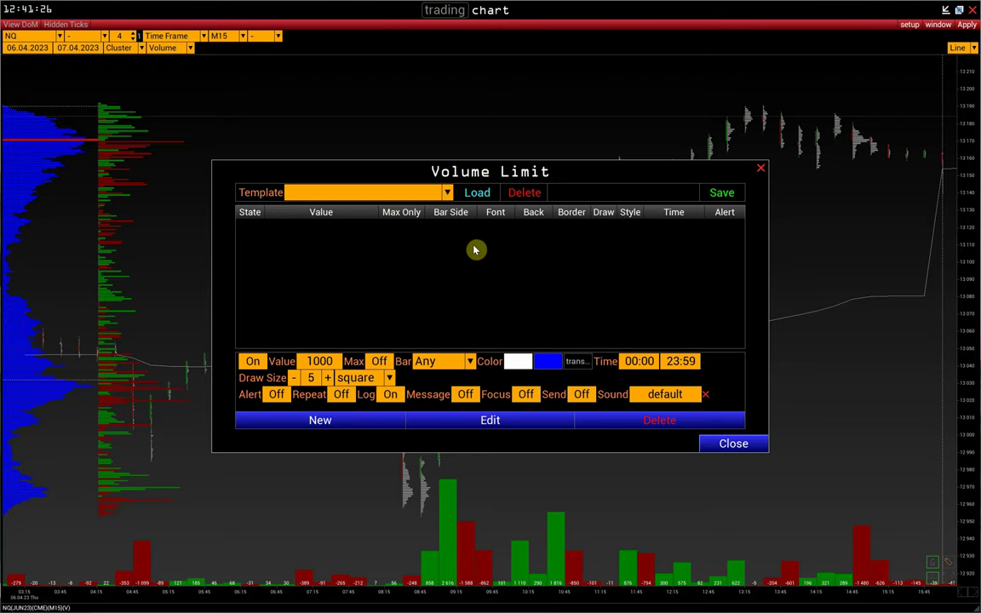
pyautogui.moveTo(522, 171); pyautogui.dragTo(327, 119)
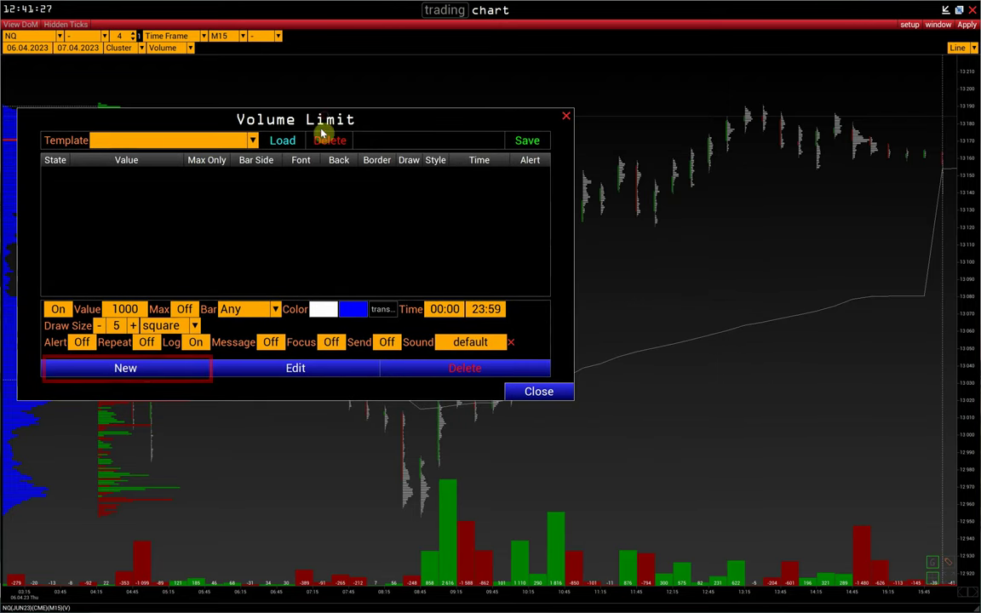
# - Add the first volume rule (1200, blue background) to the rules list
pyautogui.click(124, 368)
pyautogui.moveTo(438, 125)
pyautogui.mouseDown()
pyautogui.moveTo(349, 158)
pyautogui.moveTo(460, 147)
pyautogui.moveTo(428, 118)
pyautogui.mouseUp()
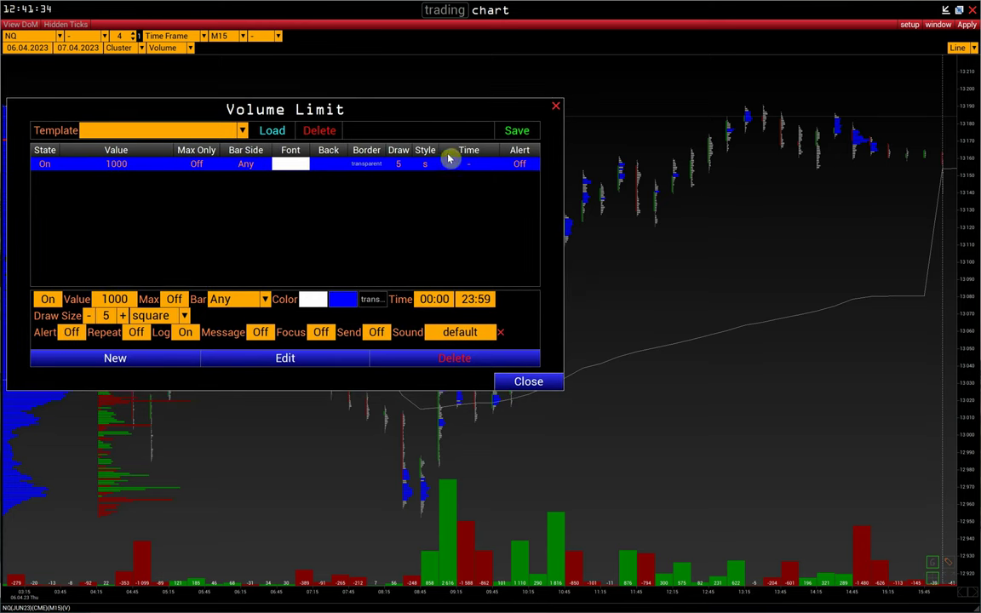
pyautogui.scroll(2, 112, 300)
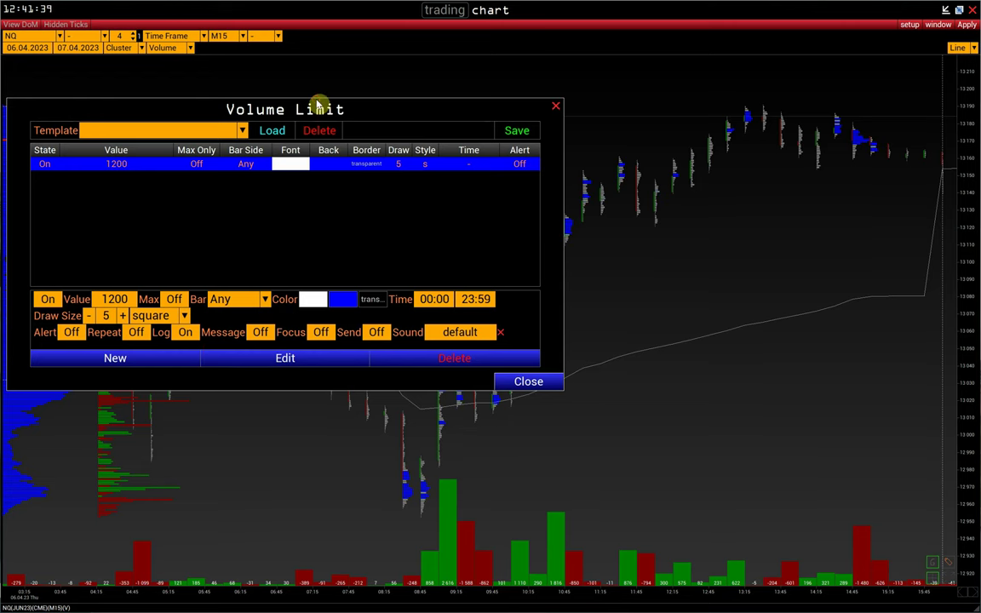
pyautogui.moveTo(319, 105); pyautogui.dragTo(313, 100)
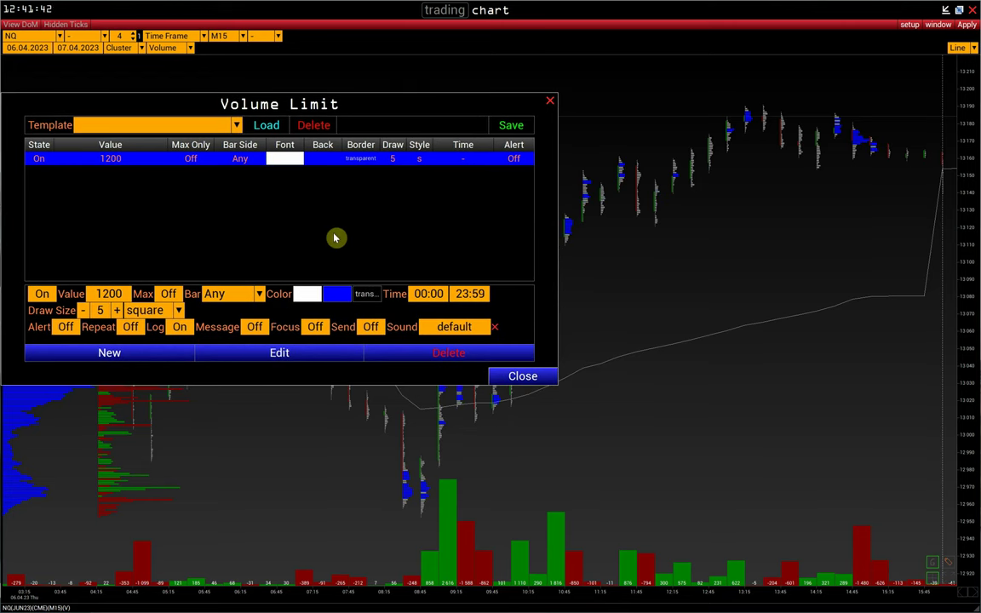
# - Add a second volume rule of 2000 with red background and red border
pyautogui.moveTo(108, 293); pyautogui.dragTo(68, 294)
pyautogui.write('20')
pyautogui.click(337, 294)
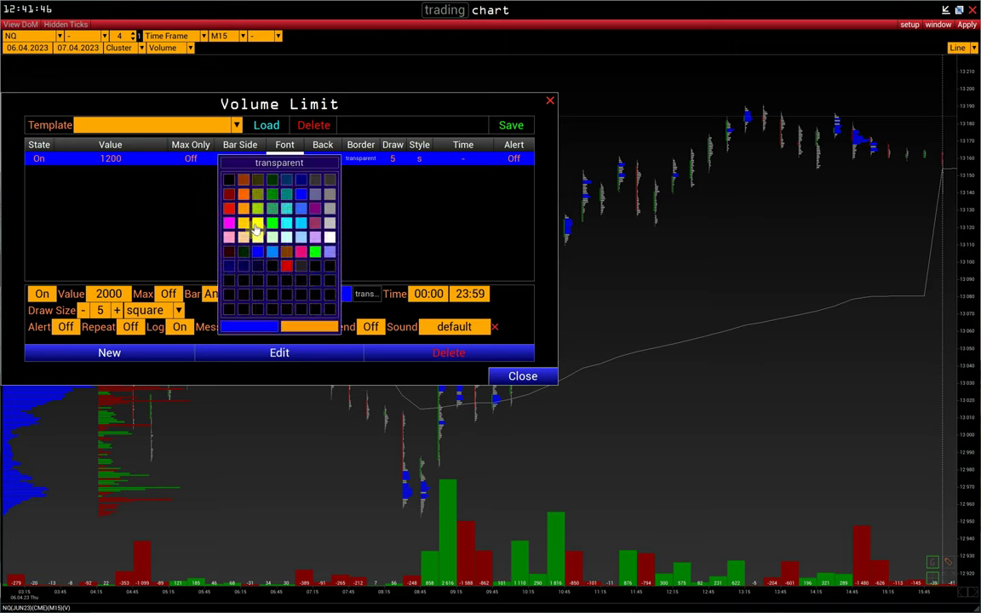
pyautogui.click(230, 213)
pyautogui.click(356, 293)
pyautogui.click(204, 188)
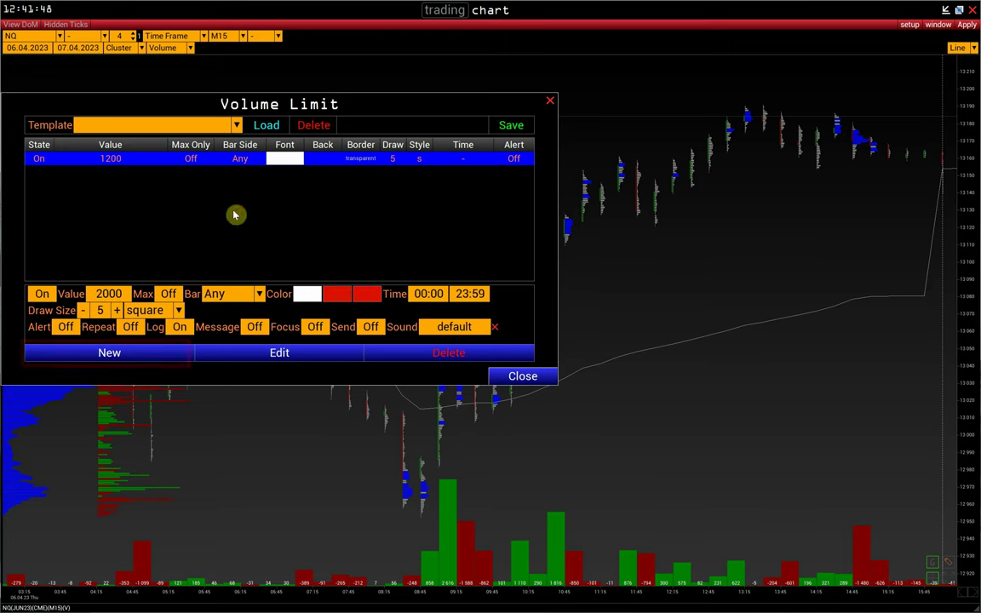
pyautogui.click(144, 353)
pyautogui.moveTo(499, 110)
pyautogui.mouseDown()
pyautogui.moveTo(366, 119)
pyautogui.moveTo(350, 164)
pyautogui.moveTo(513, 77)
pyautogui.moveTo(501, 88)
pyautogui.mouseUp()
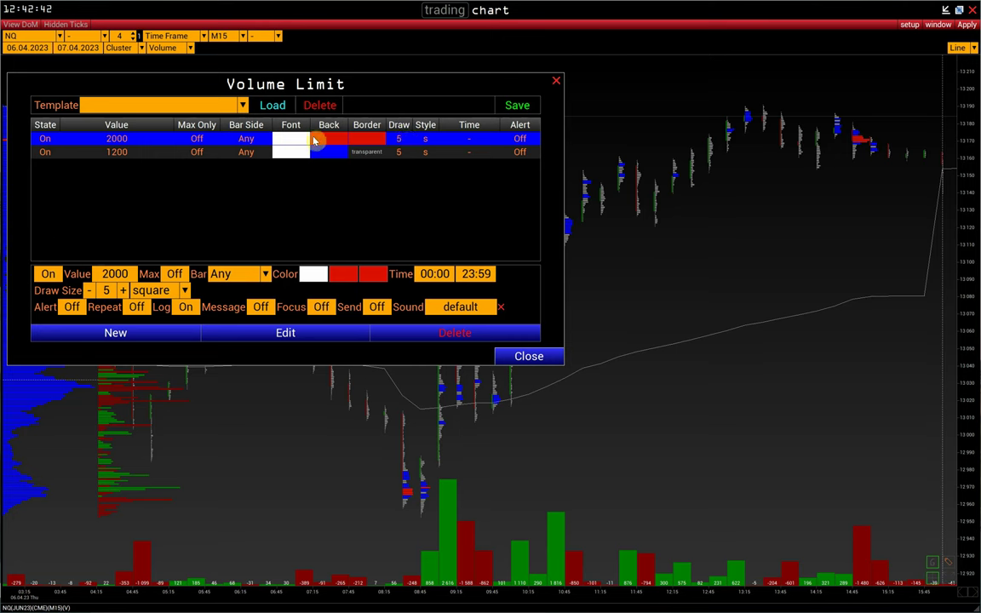
# - Abandon the template save without loading a preset, and close the Volume Limit dialog
pyautogui.click(521, 104)
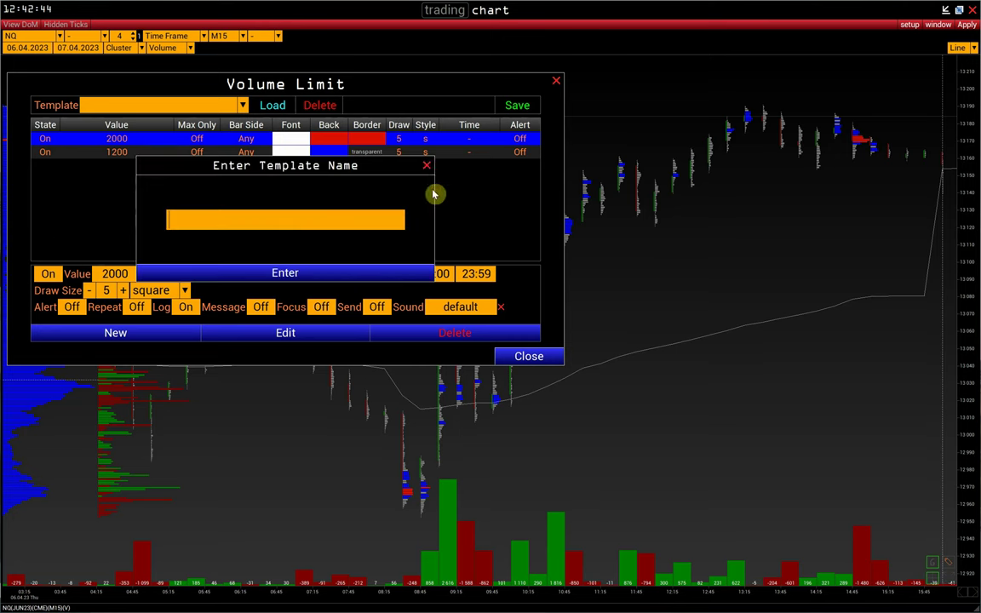
pyautogui.click(423, 185)
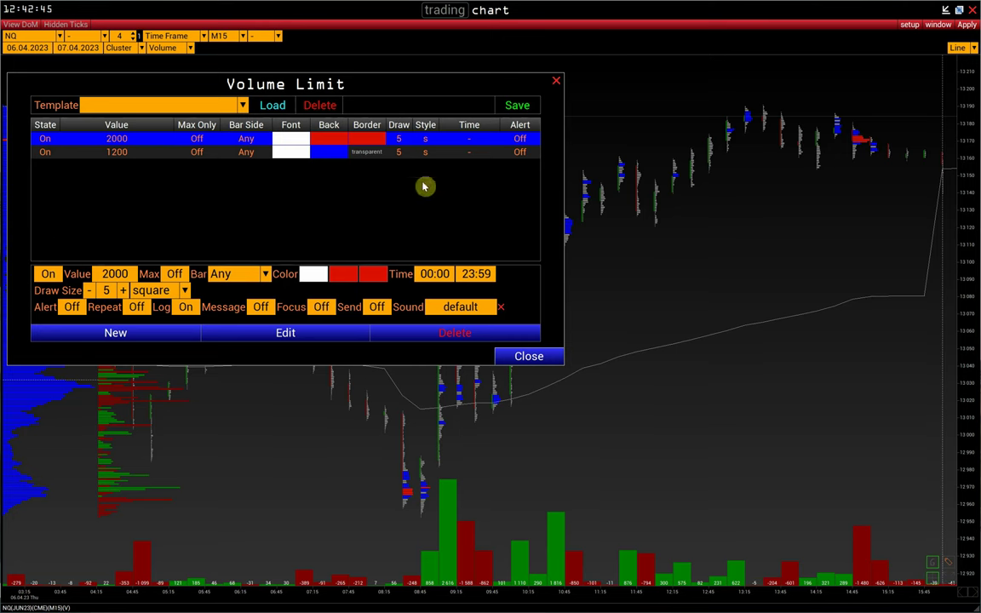
pyautogui.click(243, 107)
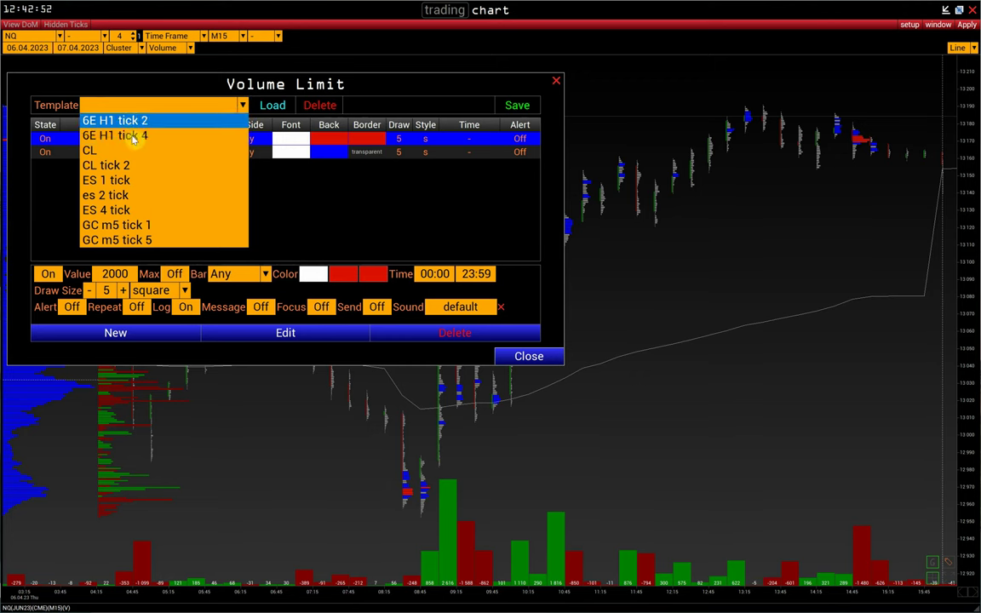
pyautogui.click(358, 197)
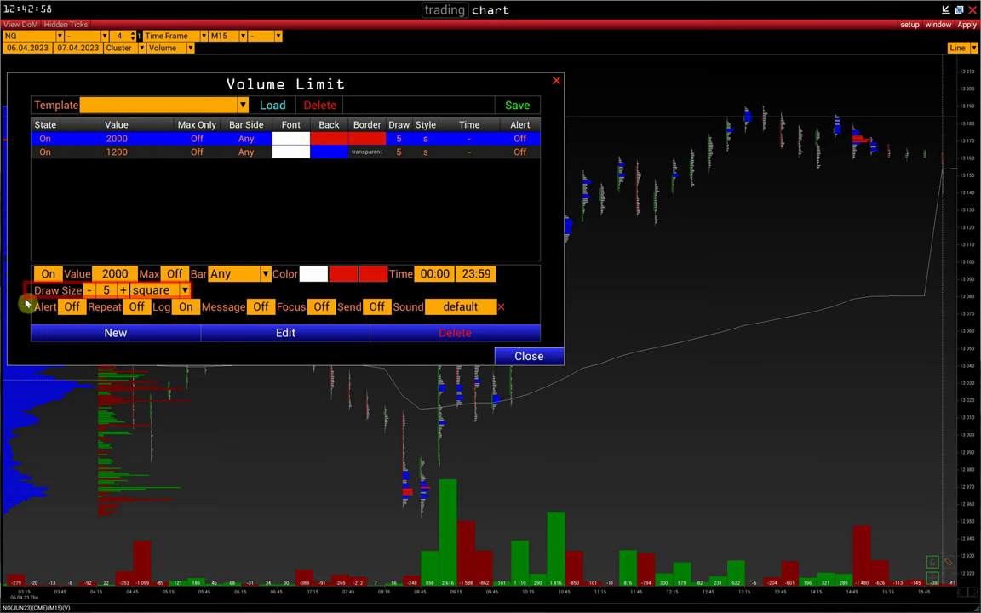
pyautogui.click(528, 355)
# - Stretch the price scale so the chart shows a wider price range
pyautogui.scroll(-5, 502, 582)
pyautogui.moveTo(965, 287); pyautogui.dragTo(965, 426)
pyautogui.scroll(-2, 598, 595)
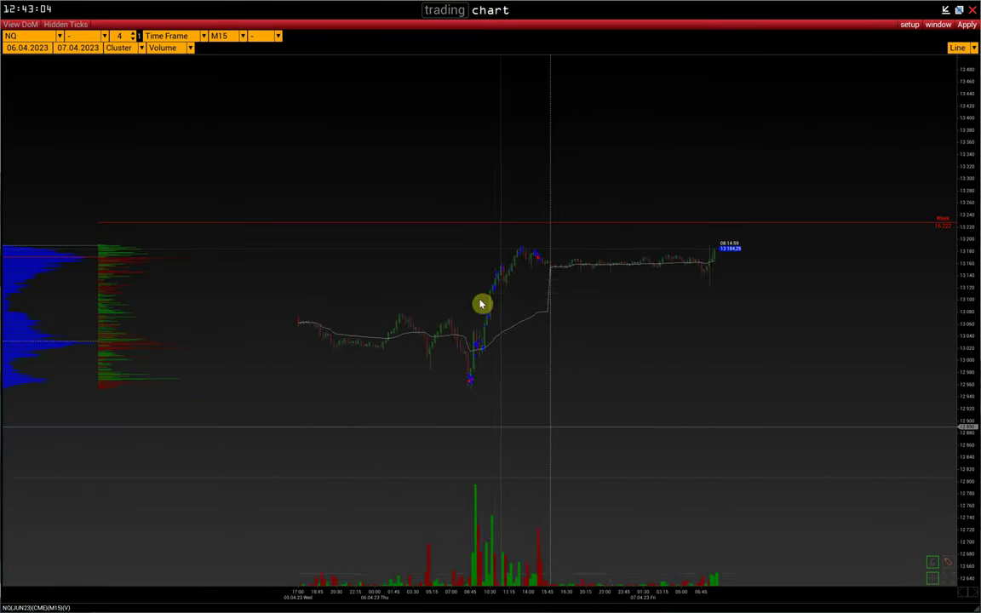
pyautogui.scroll(3, 501, 599)
# - Set the 1200 rule's Draw Size to 0 and compress the time axis to fit two days
pyautogui.click(909, 24)
pyautogui.click(892, 37)
pyautogui.click(303, 241)
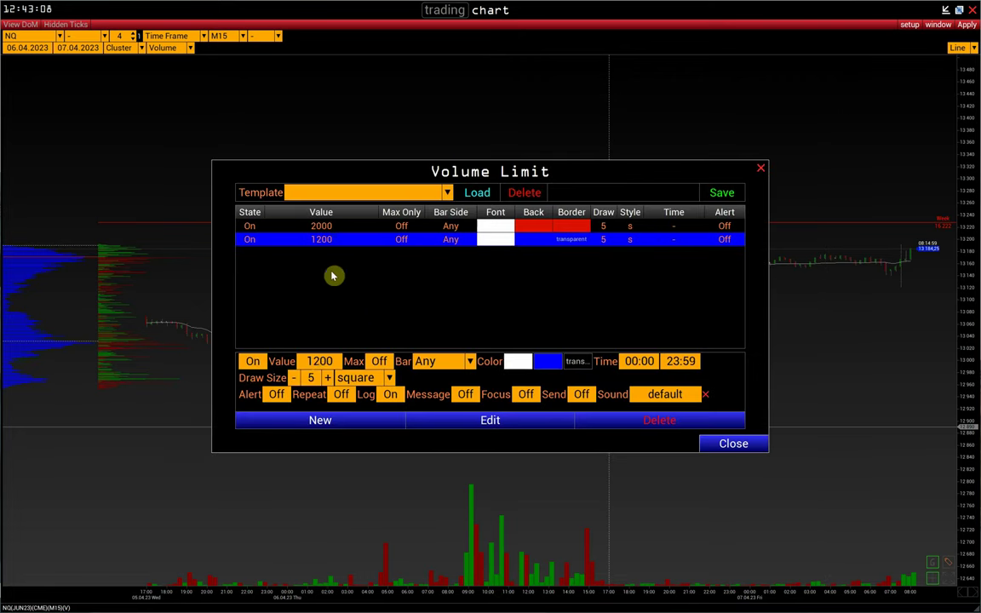
pyautogui.click(481, 422)
pyautogui.moveTo(532, 597); pyautogui.dragTo(509, 597)
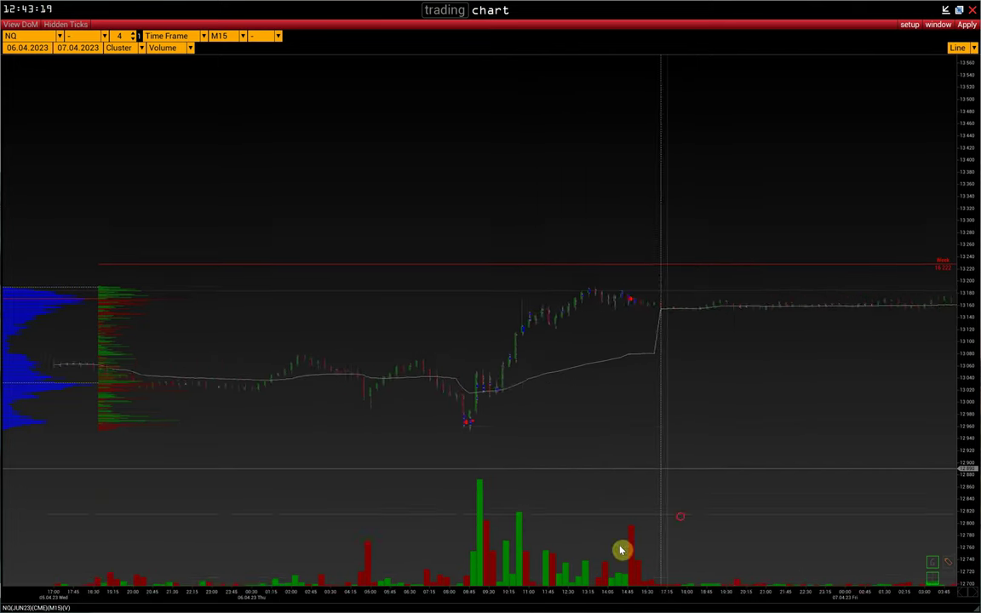
pyautogui.click(909, 25)
# - Reopen the Volume Limit rules from the chart's Limit options
pyautogui.click(906, 39)
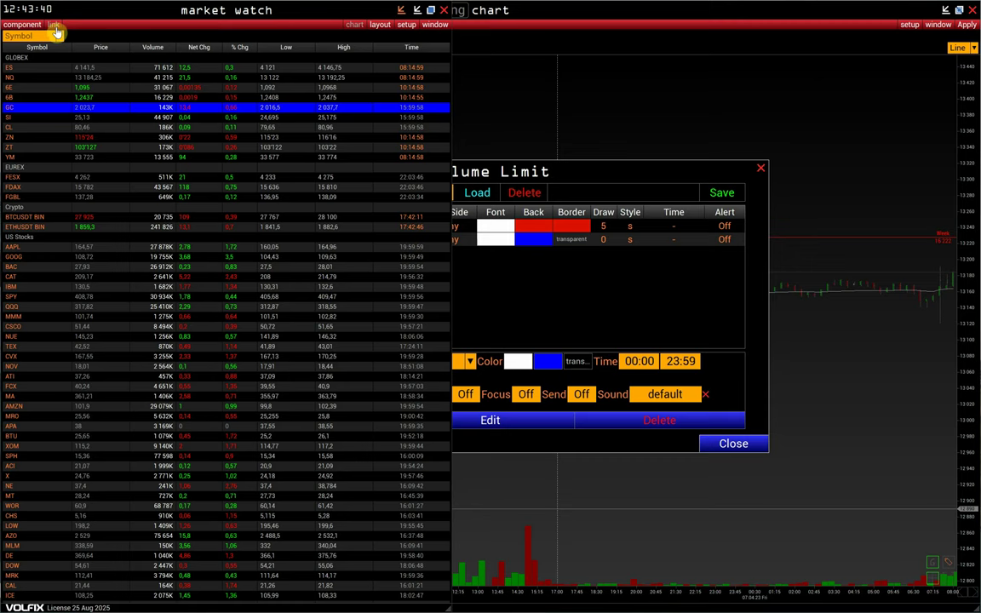
# - Check the empty Alert Log from Market Watch components, close it, and return to the chart
pyautogui.click(21, 23)
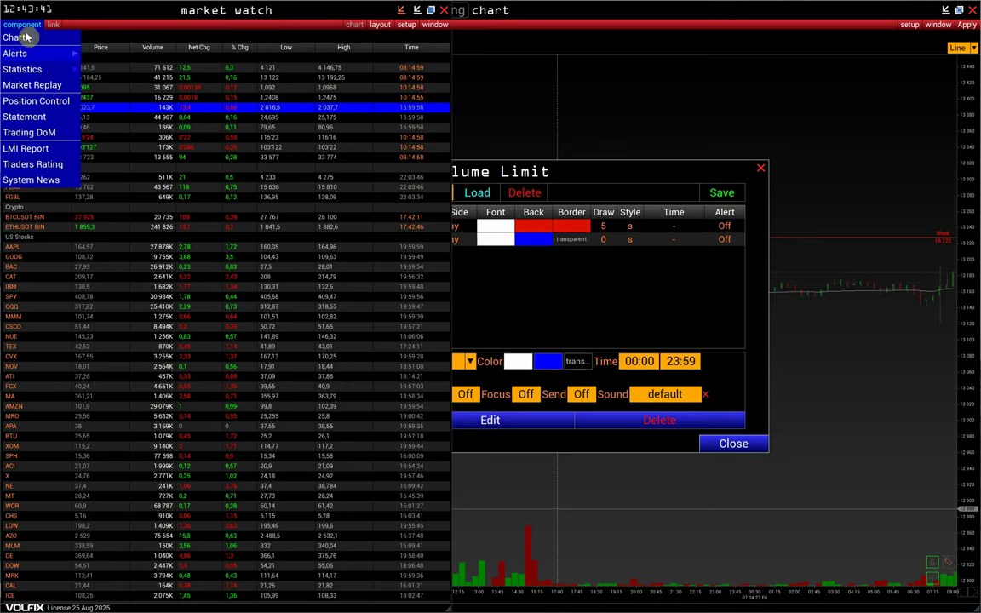
pyautogui.moveTo(52, 53)
pyautogui.click(98, 54)
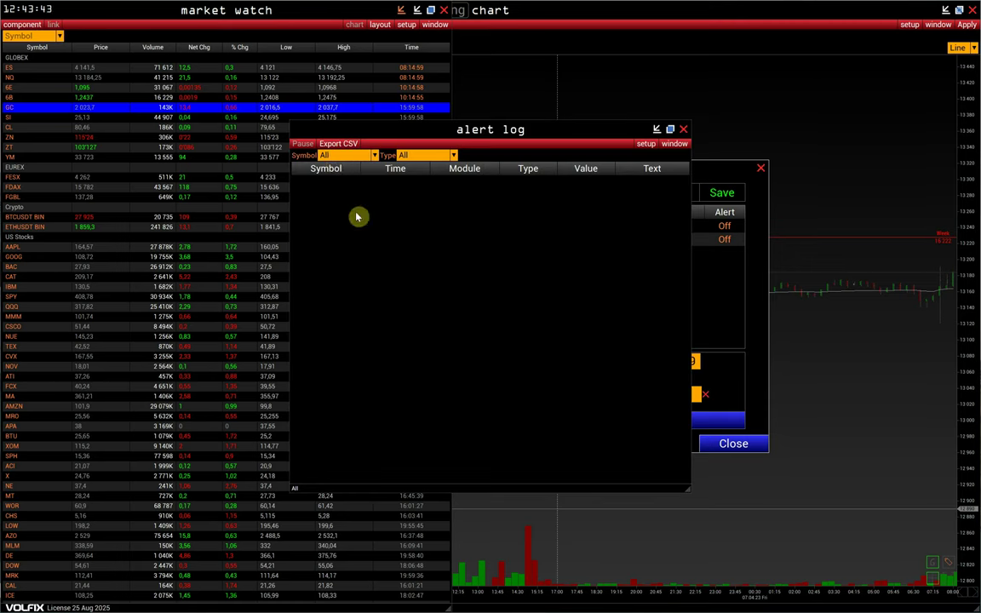
pyautogui.click(683, 129)
pyautogui.click(506, 272)
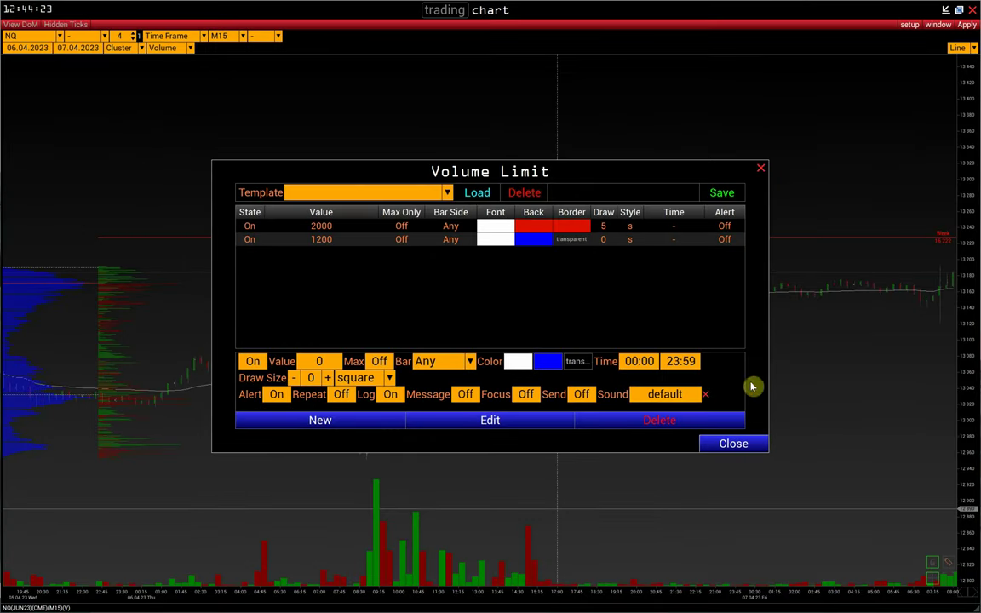
# - Close the Volume Limit dialog, switch clusters from Volume to Delta, and bring up the Limit options
pyautogui.click(735, 443)
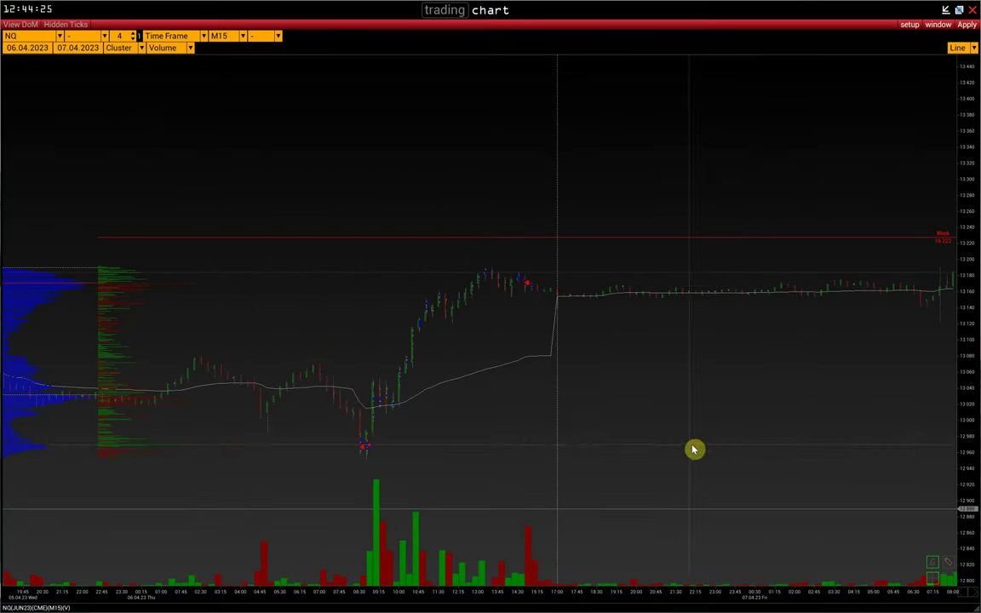
pyautogui.click(166, 48)
pyautogui.click(163, 74)
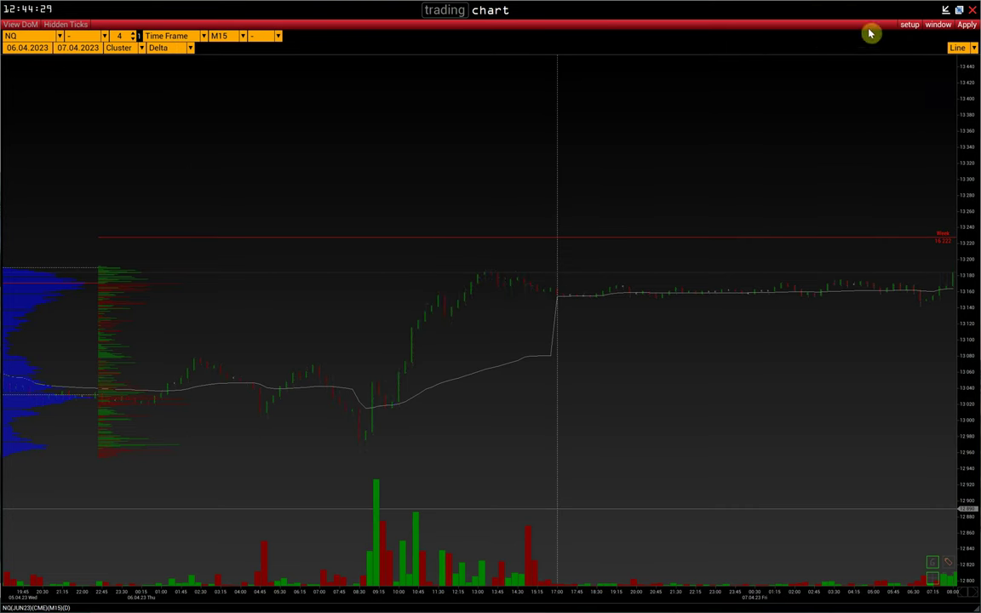
pyautogui.rightClick(802, 32)
pyautogui.moveTo(817, 37)
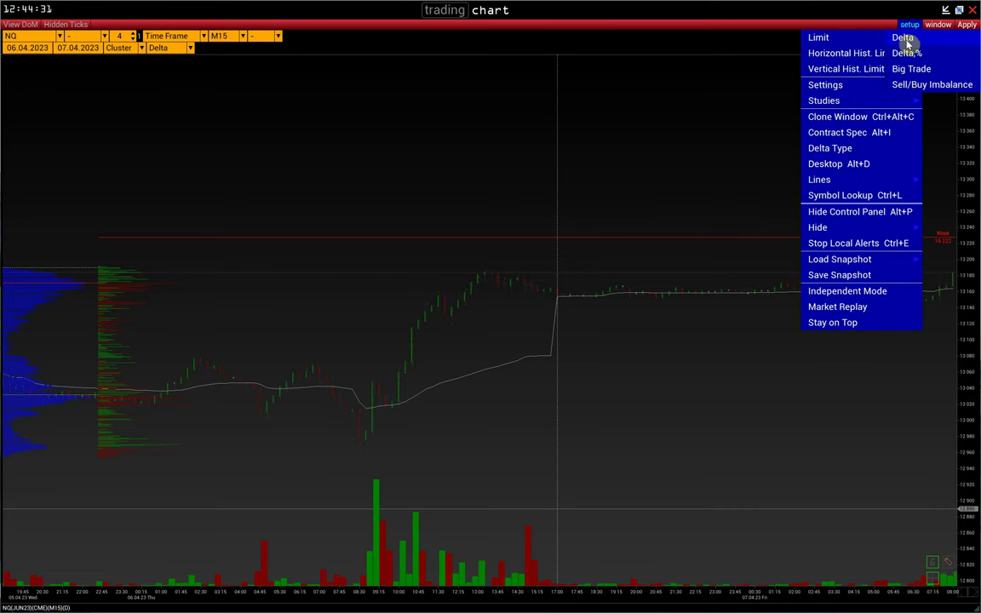